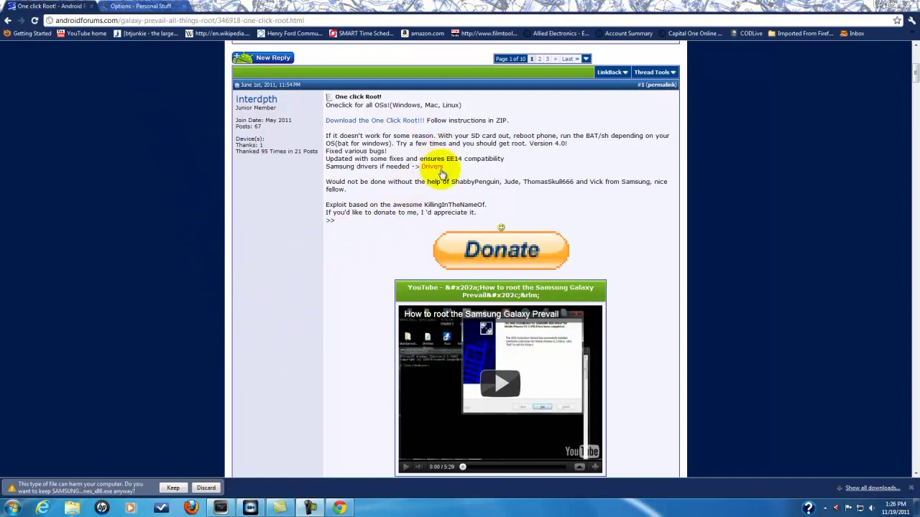
pyautogui.click(309, 508)
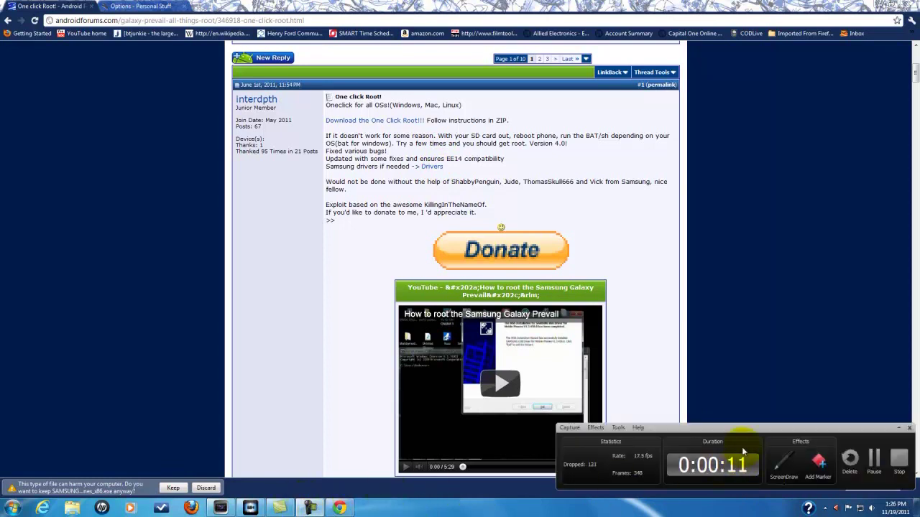
pyautogui.click(570, 428)
pyautogui.moveTo(595, 430)
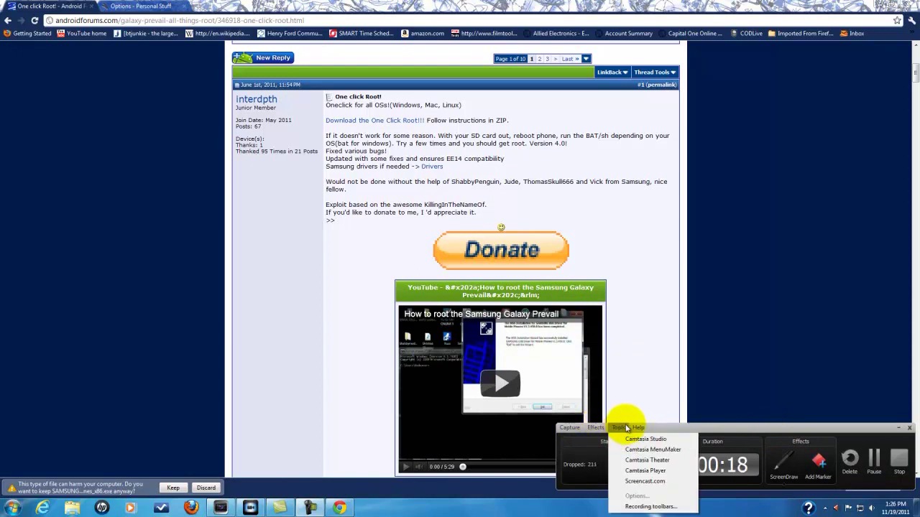
pyautogui.click(733, 280)
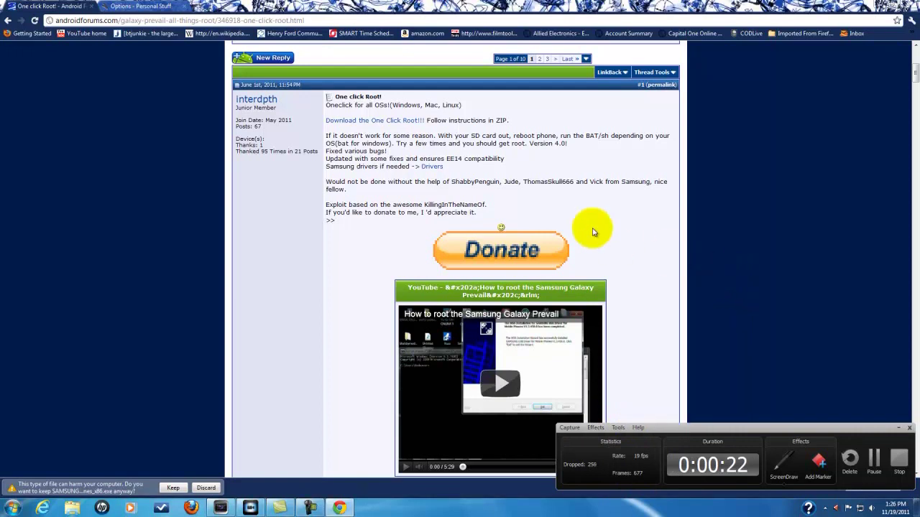
# Step: Download the Samsung drivers linked in the One click Root! forum post and return to that thread
pyautogui.click(434, 169)
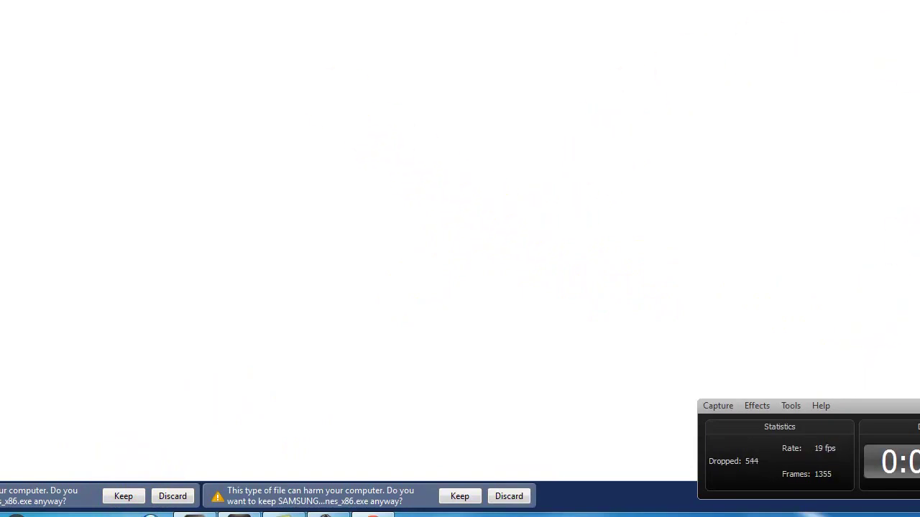
pyautogui.click(181, 7)
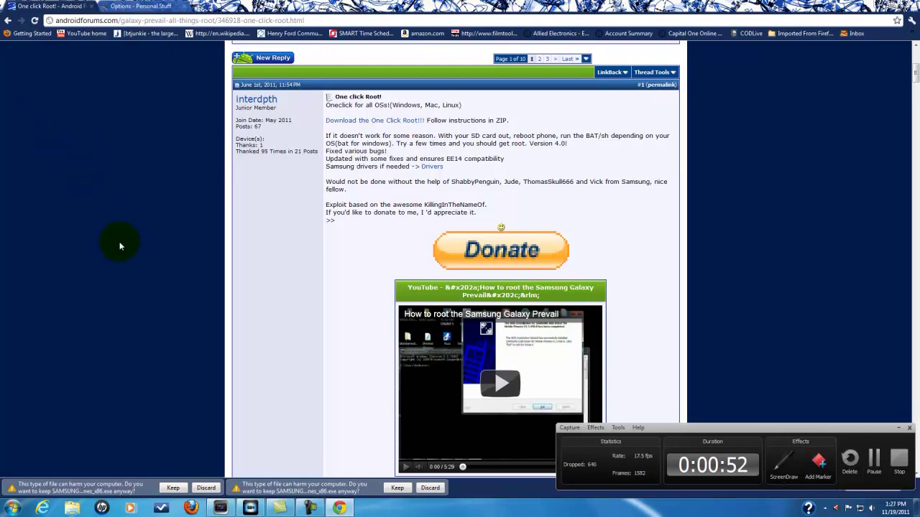
pyautogui.click(138, 9)
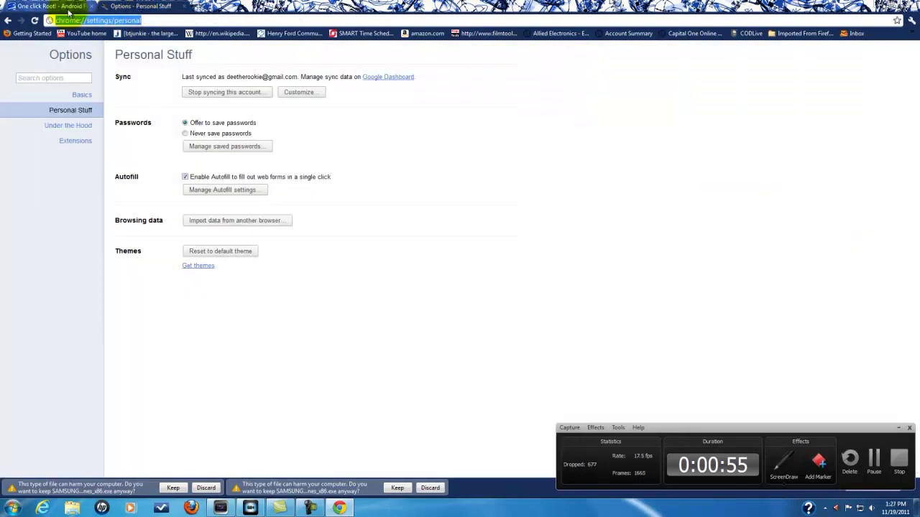
pyautogui.click(68, 9)
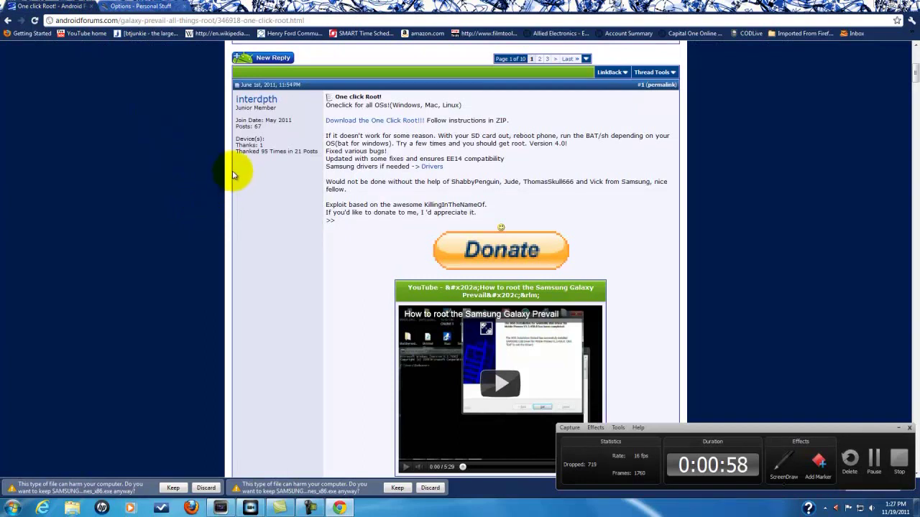
# Step: Search the web for "samsung galaxy prevail gingerbread"
pyautogui.click(292, 20)
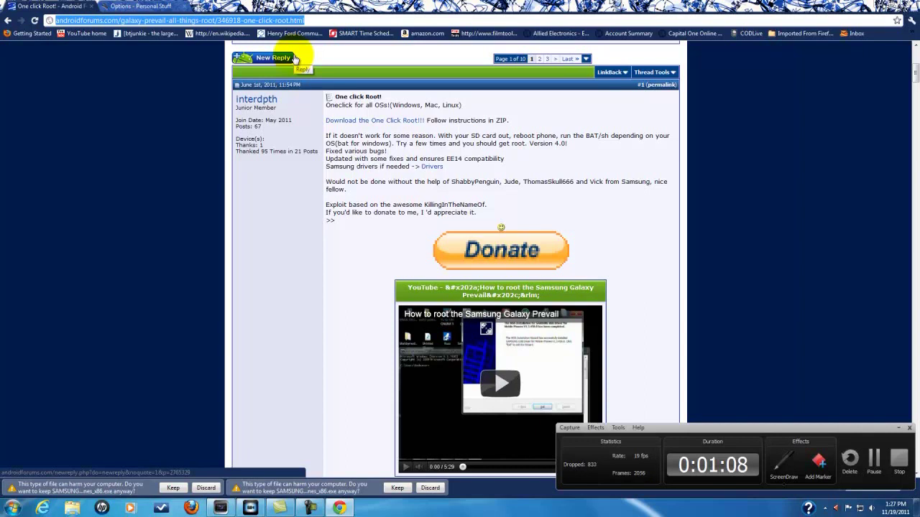
pyautogui.write('samsu')
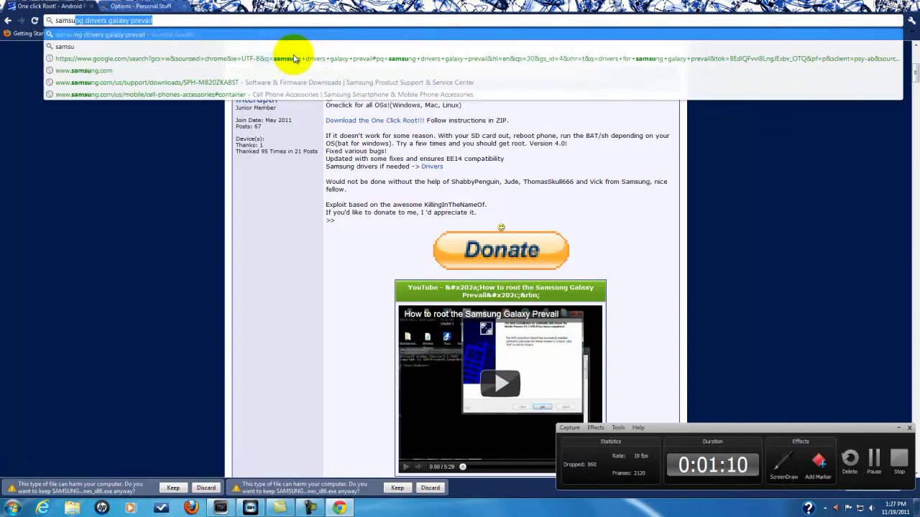
pyautogui.write('ng')
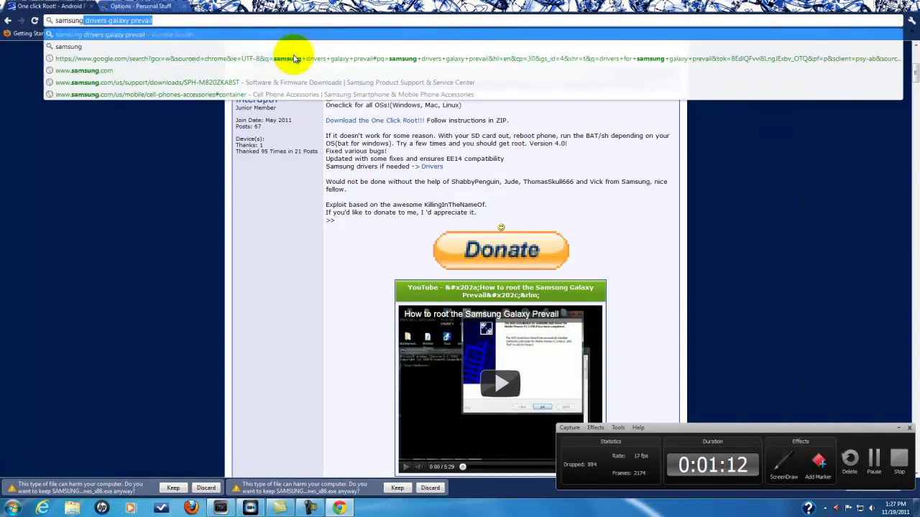
pyautogui.write(' g')
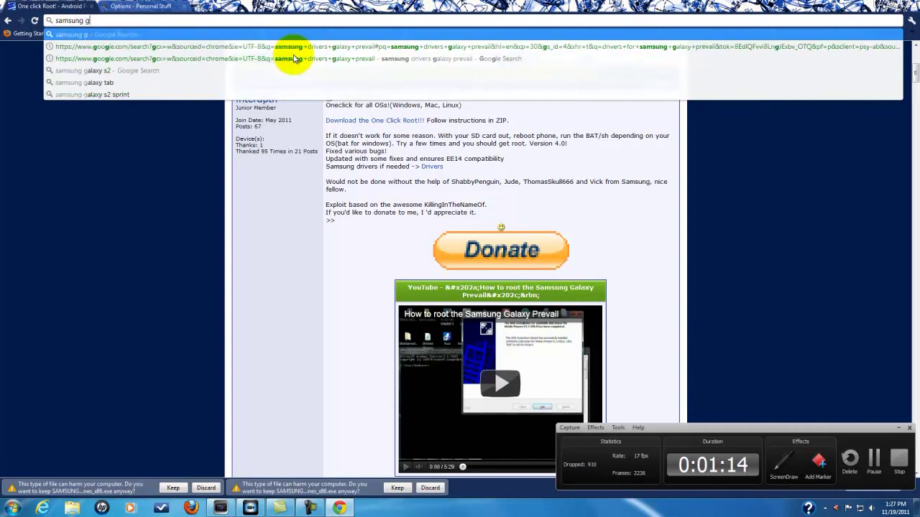
pyautogui.write('alax')
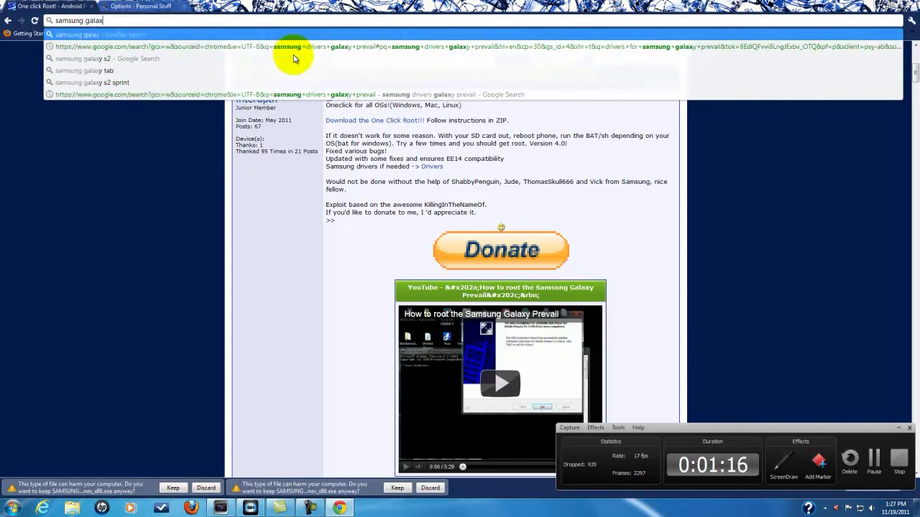
pyautogui.write('y p')
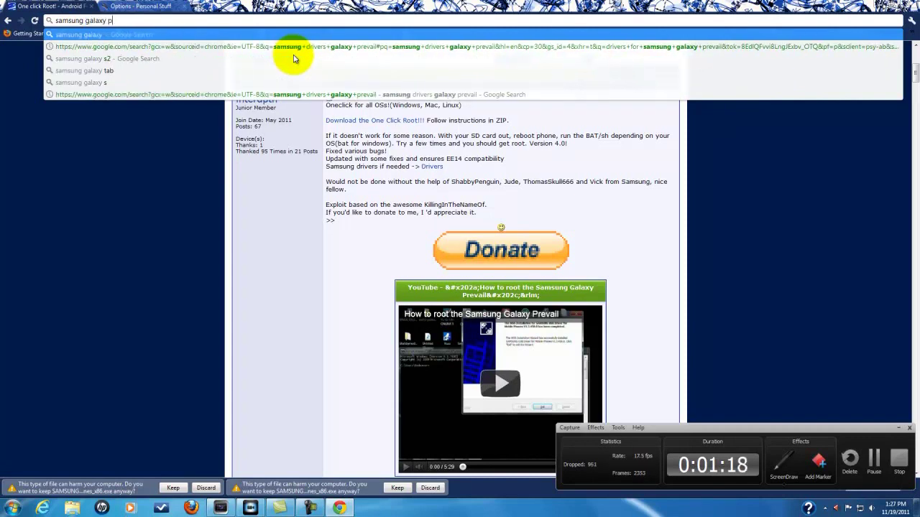
pyautogui.write('rev')
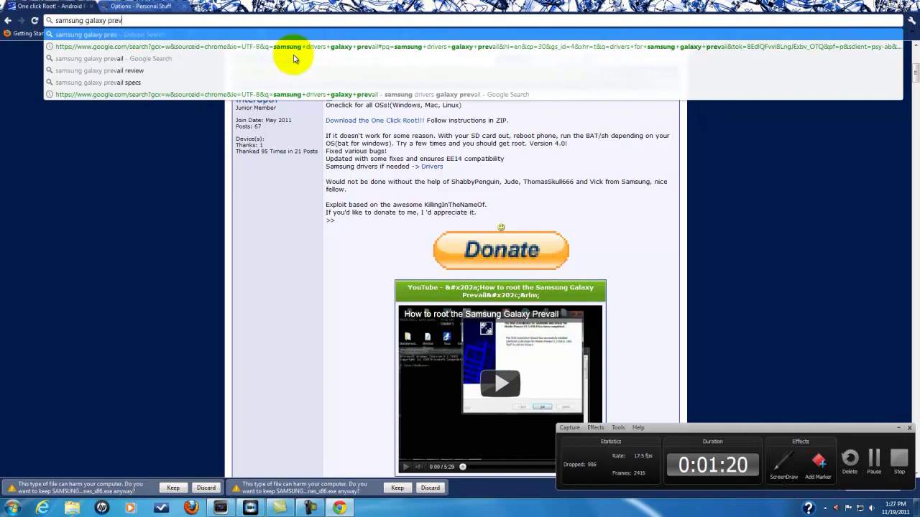
pyautogui.write('ail')
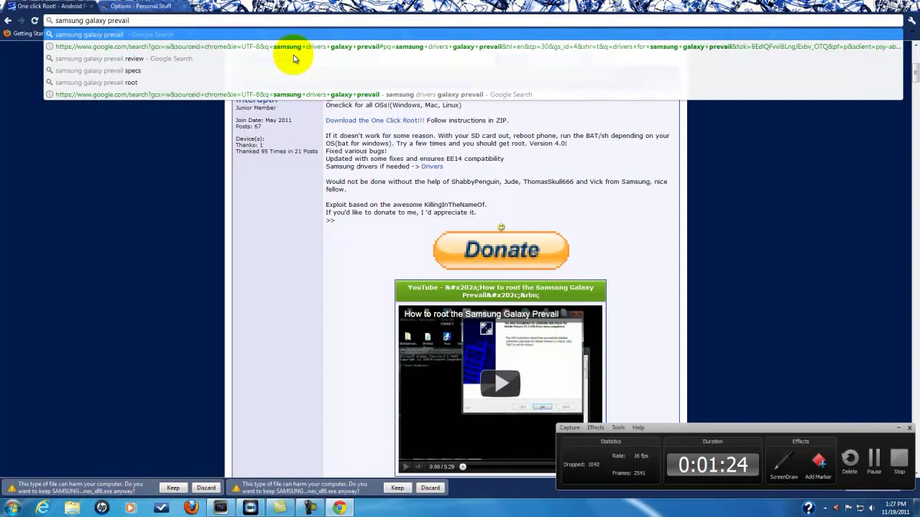
pyautogui.write(' gin')
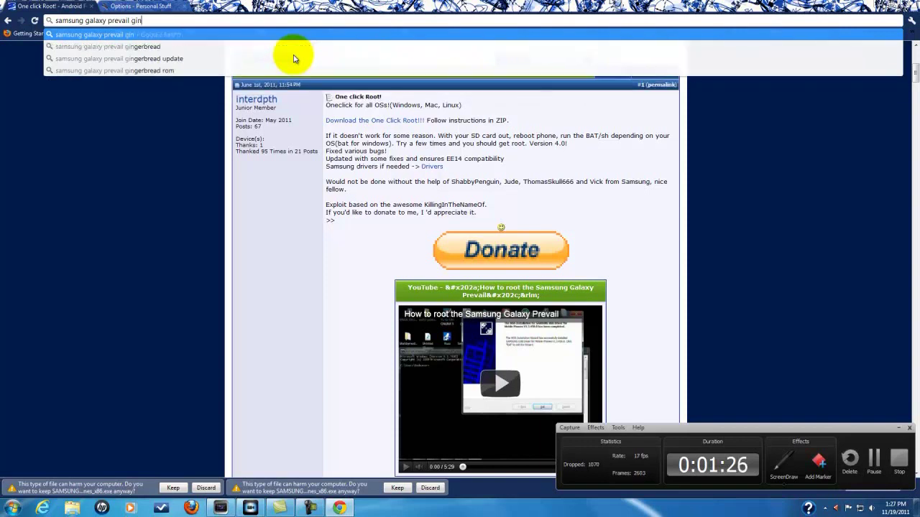
pyautogui.write('gerbread')
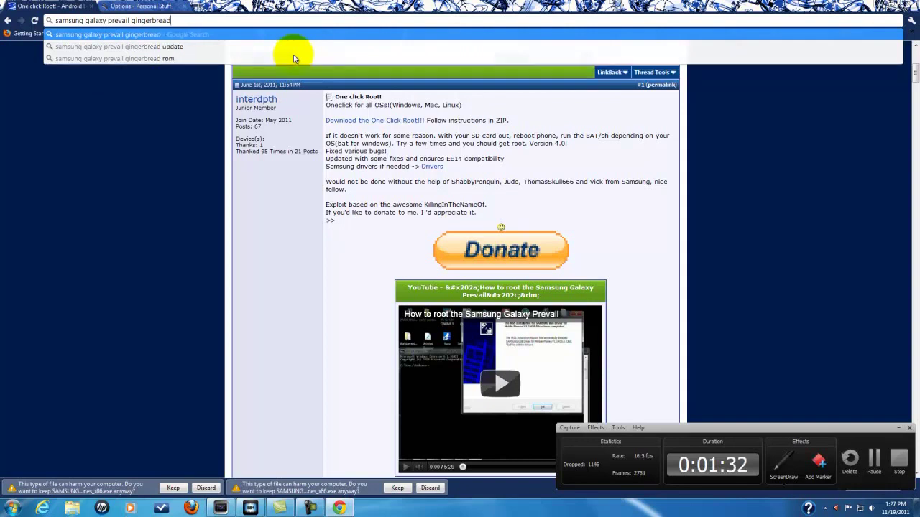
pyautogui.write('.')
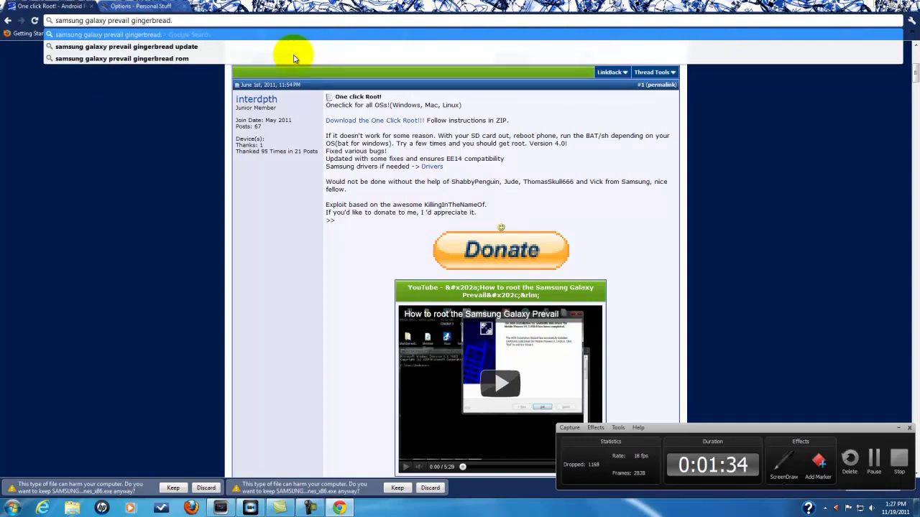
pyautogui.press('BackSpace')
pyautogui.press('Return')
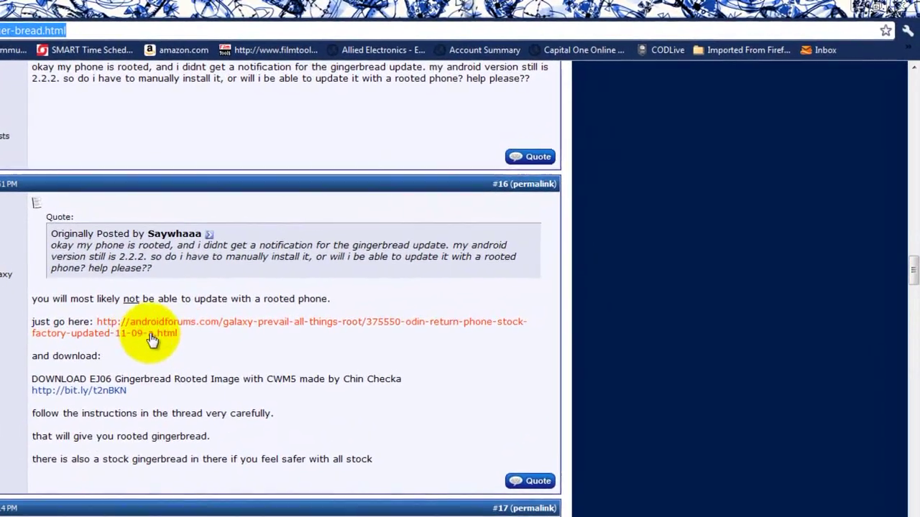
# Step: Open the Odin return-to-stock thread linked in the forum reply and follow its MEGAUPLOAD link for the EJ06 Gingerbread Rooted Image with CWM5
pyautogui.click(155, 328)
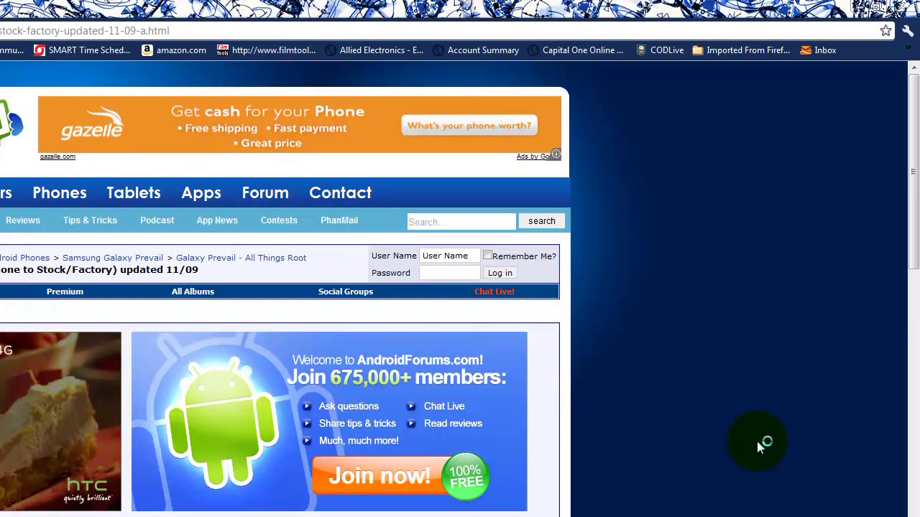
pyautogui.moveTo(912, 90); pyautogui.dragTo(917, 118)
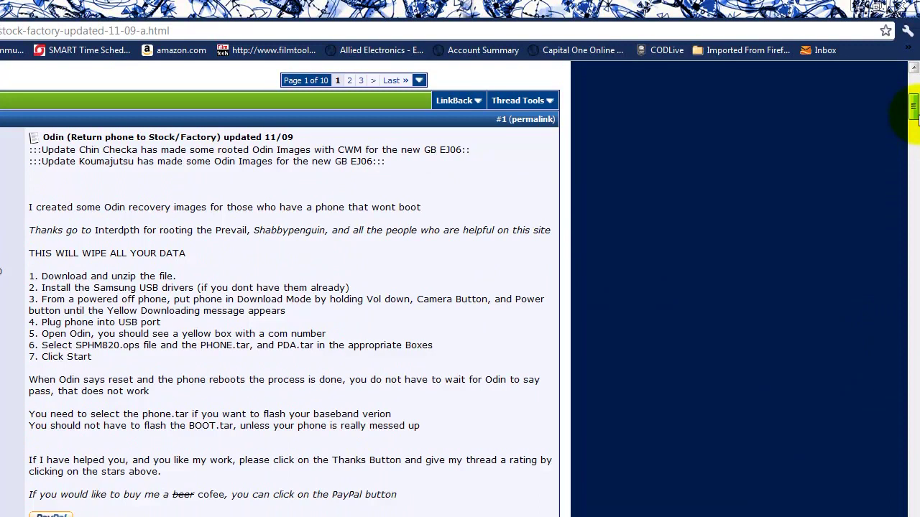
pyautogui.moveTo(916, 118); pyautogui.dragTo(916, 120)
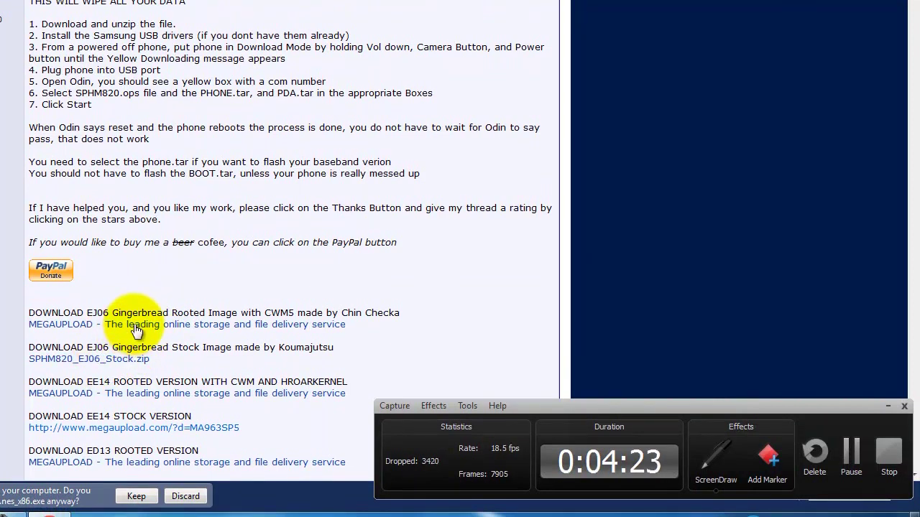
pyautogui.click(81, 324)
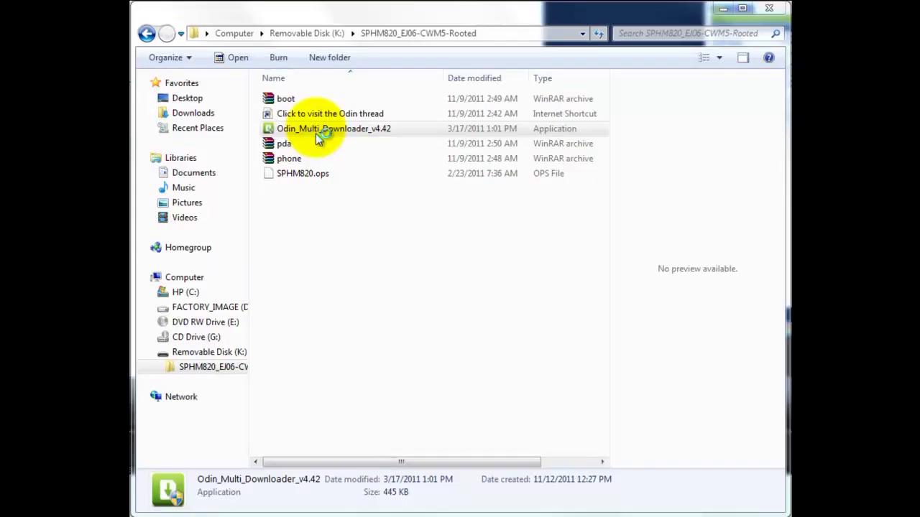
# Step: Launch Odin_Multi_Downloader_v4.42 from the SPHM820_EJ06-CWM5-Rooted folder and load SPHM820.ops as the OPS file
pyautogui.click(316, 133)
pyautogui.doubleClick(315, 133)
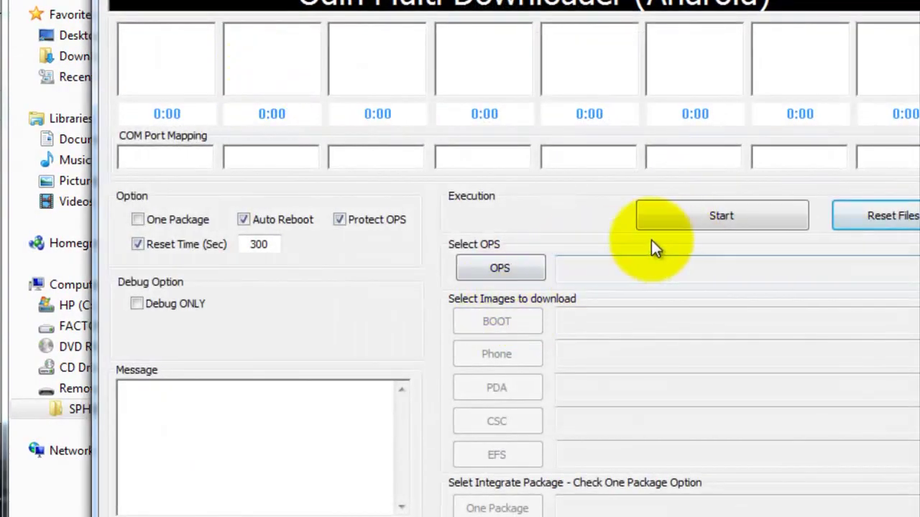
pyautogui.click(530, 266)
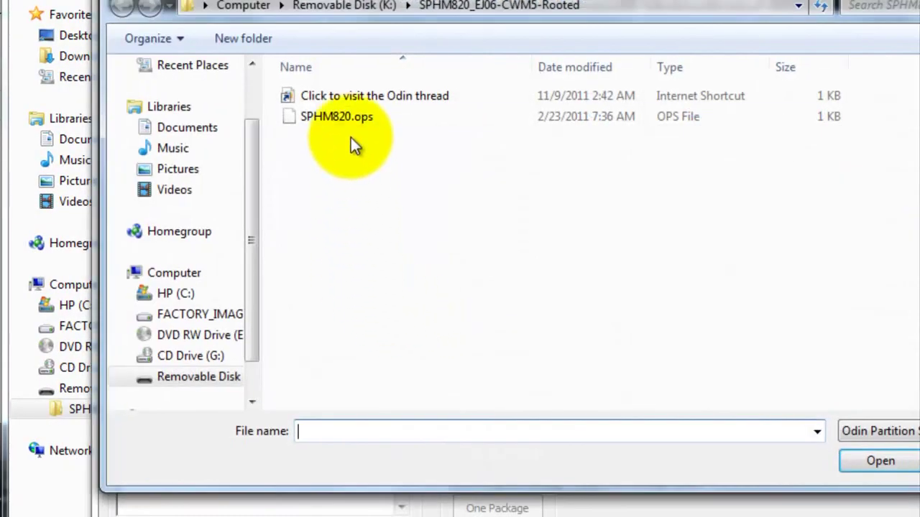
pyautogui.click(338, 117)
pyautogui.click(880, 462)
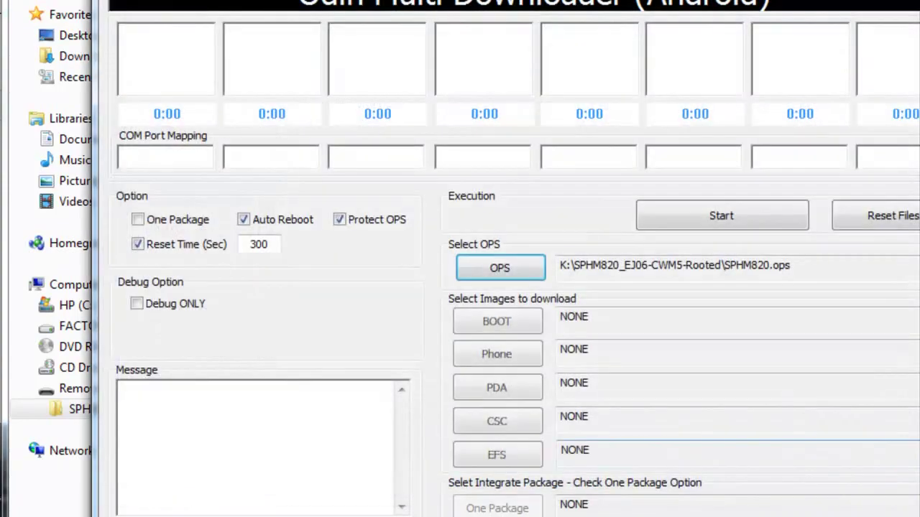
# Step: Load the boot archive as the BOOT image and the phone archive as the Phone image
pyautogui.click(516, 320)
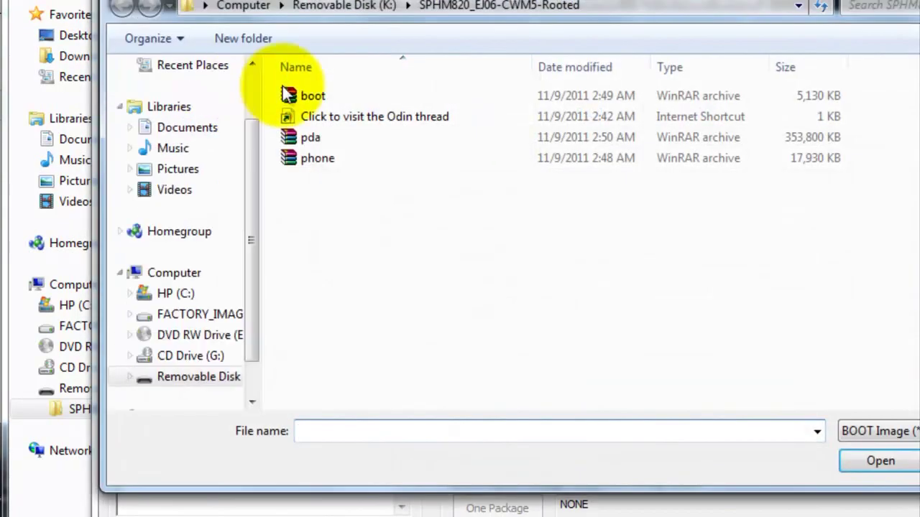
pyautogui.click(316, 97)
pyautogui.click(882, 460)
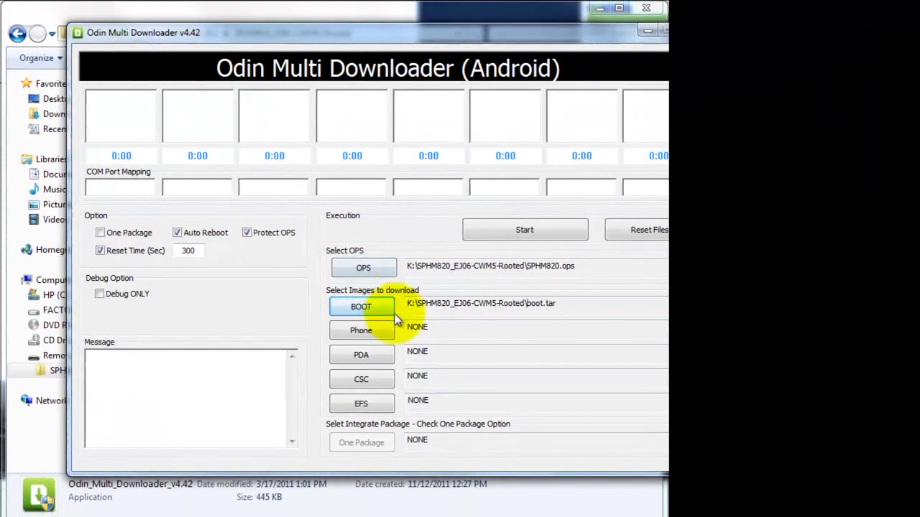
pyautogui.click(376, 331)
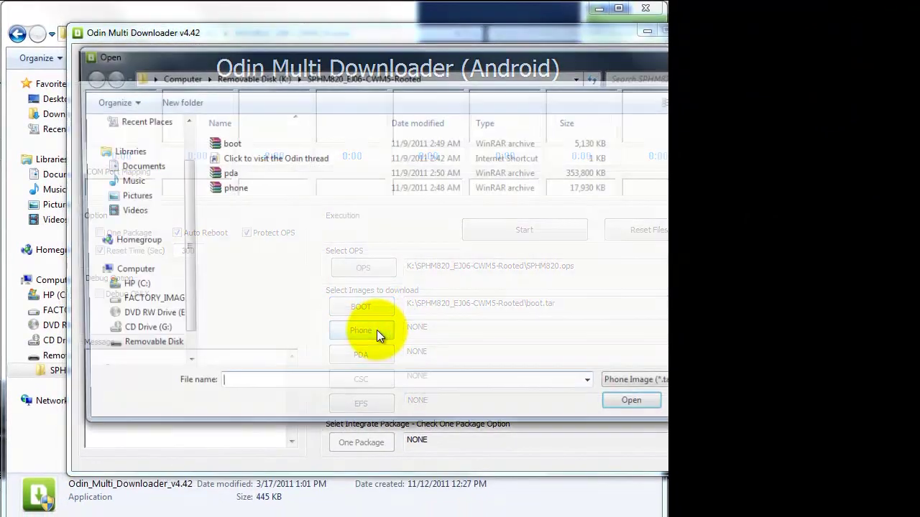
pyautogui.click(231, 188)
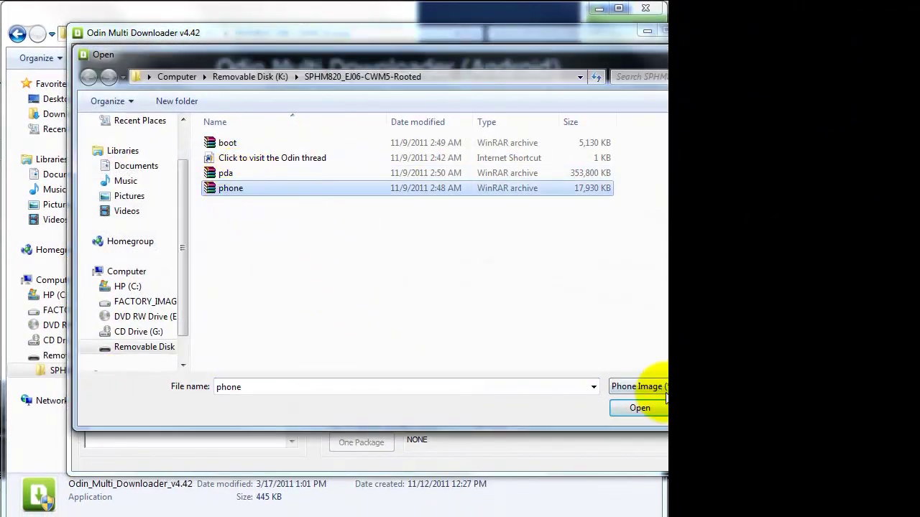
pyautogui.click(638, 407)
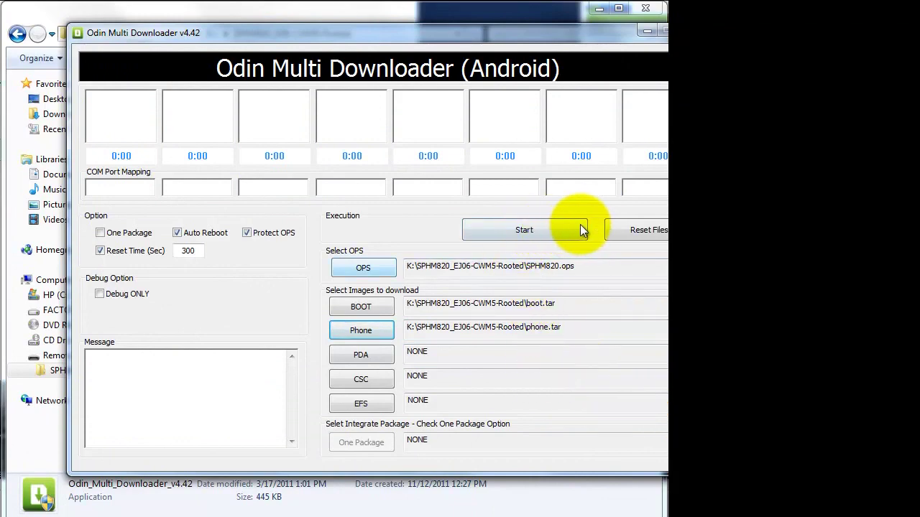
# Step: Load the pda archive as the PDA image and start flashing the phone connected on COM 14
pyautogui.click(362, 356)
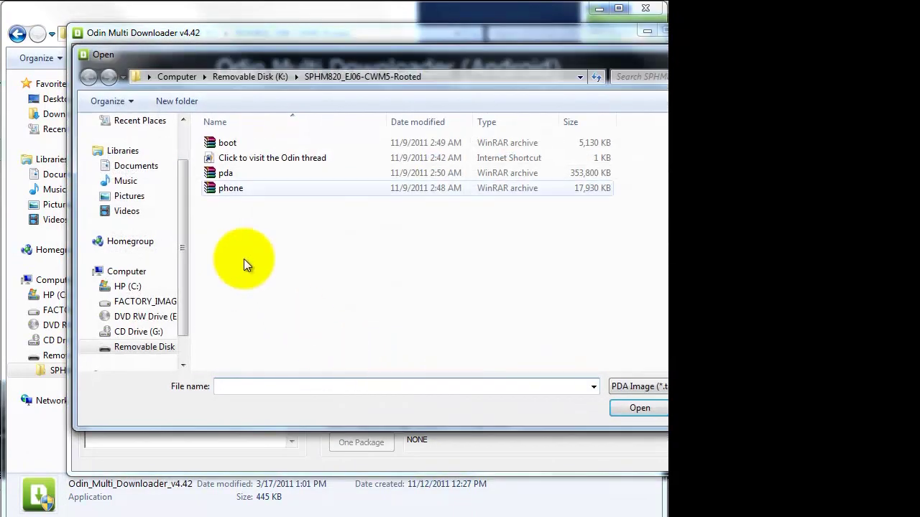
pyautogui.click(224, 174)
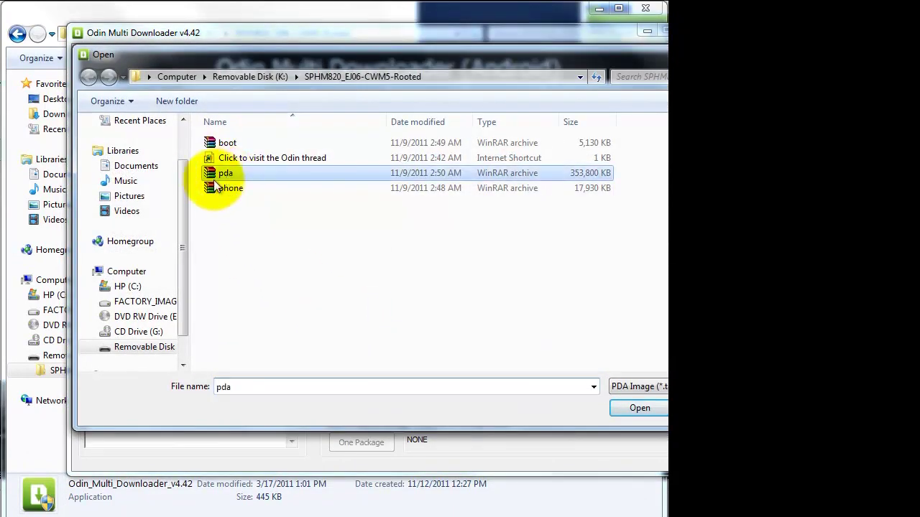
pyautogui.click(625, 406)
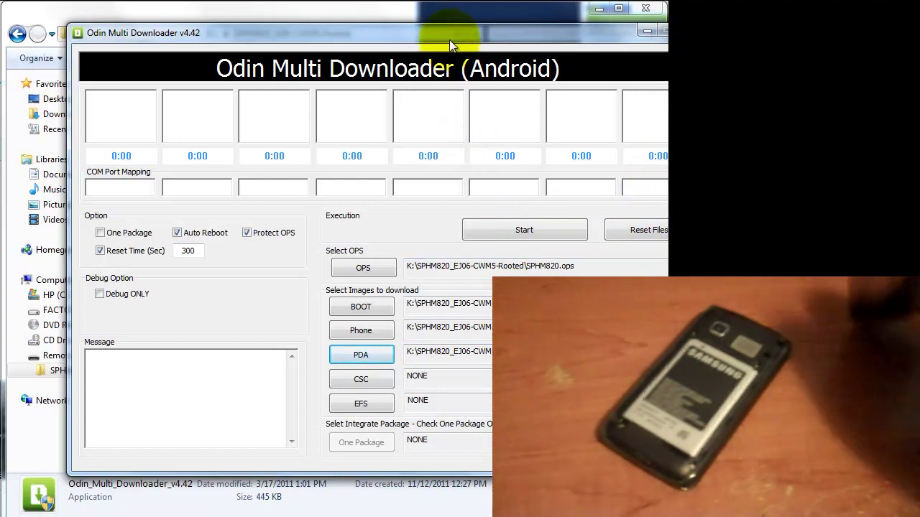
pyautogui.moveTo(450, 45); pyautogui.dragTo(402, 52)
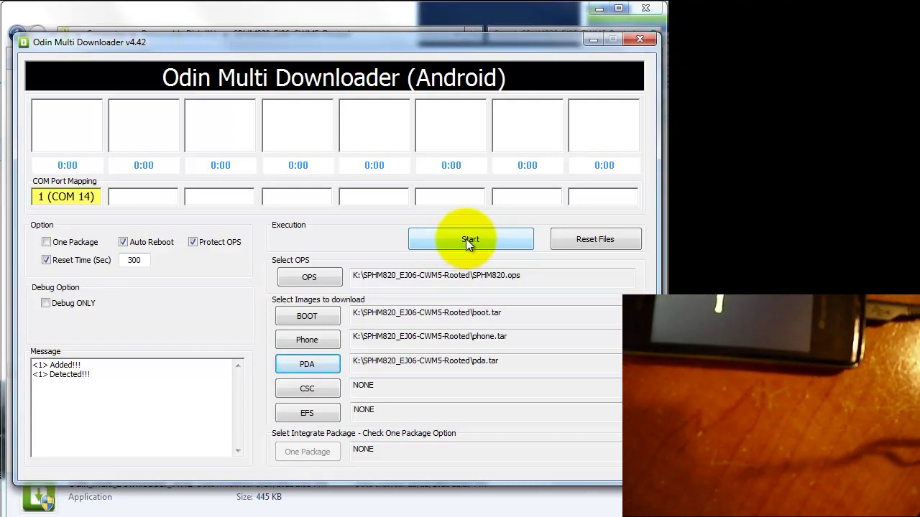
pyautogui.click(468, 243)
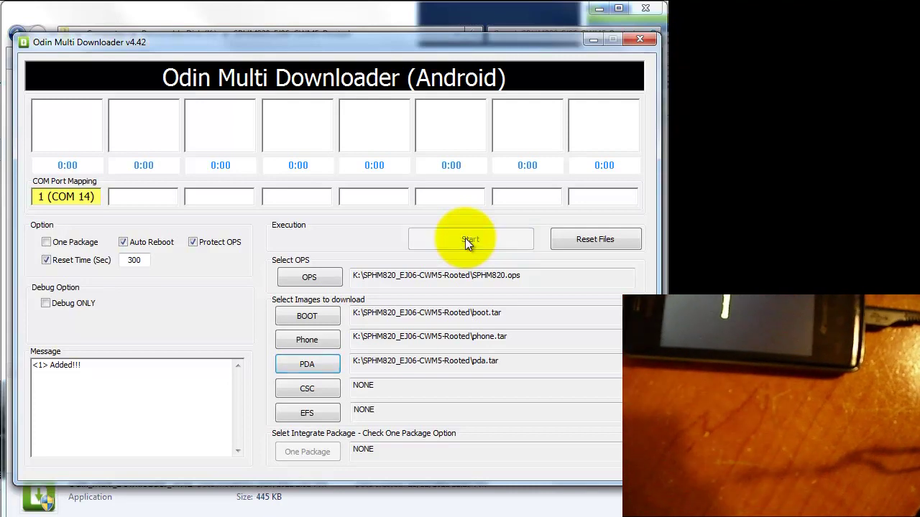